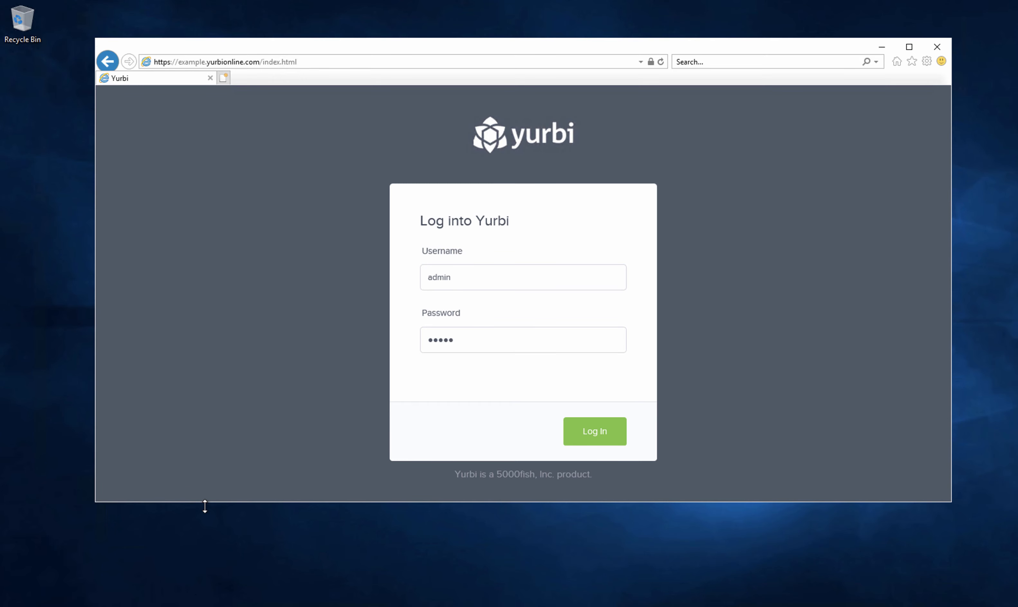
# - Review the Default Web Site bindings in IIS Manager: example.yurbionline.com on http 80 and https 443
pyautogui.hotkey('alt', 'Tab')
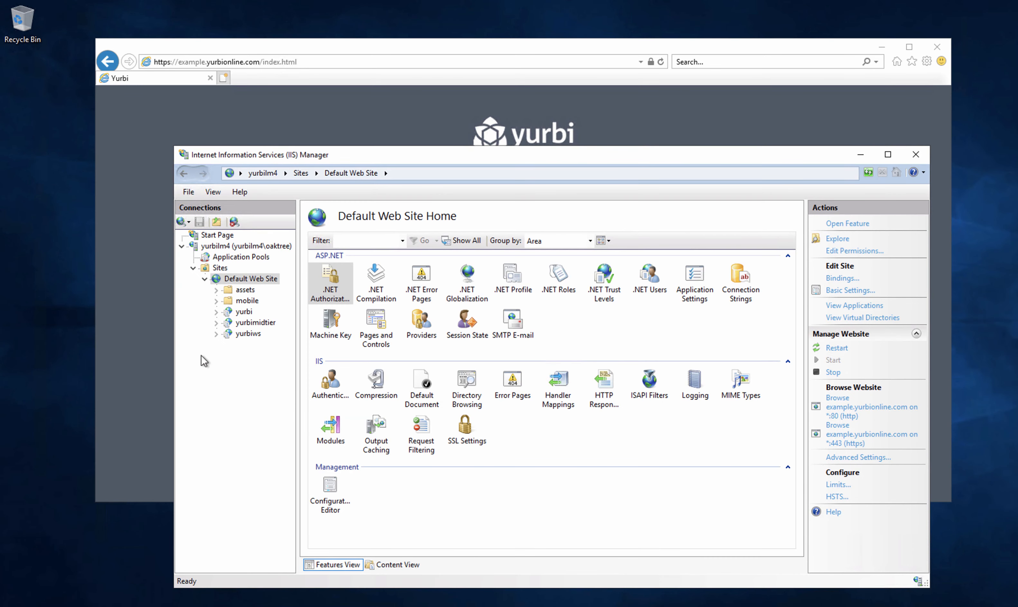
pyautogui.moveTo(393, 159); pyautogui.dragTo(343, 78)
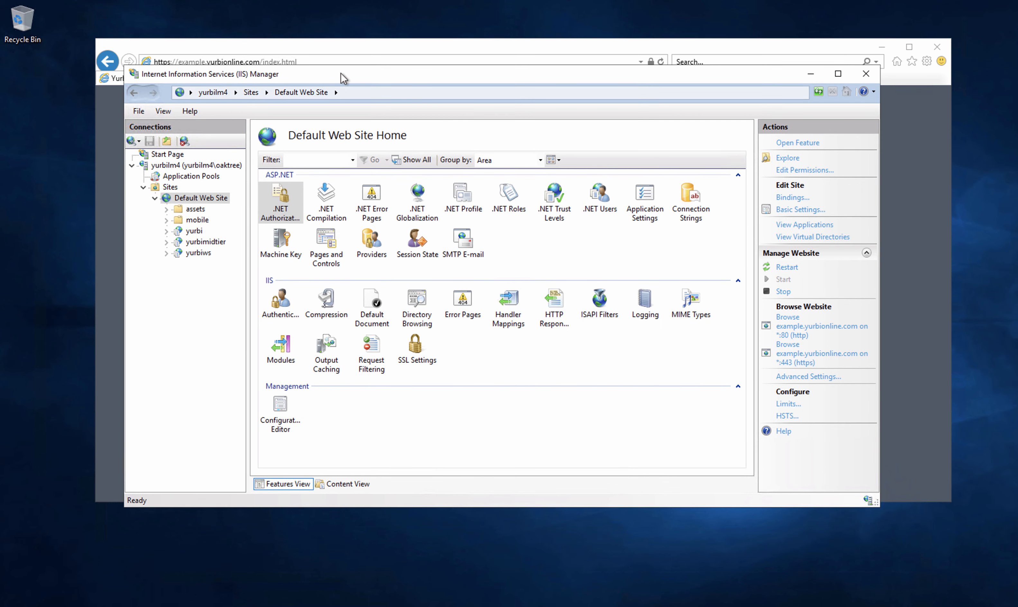
pyautogui.click(196, 198)
pyautogui.click(789, 198)
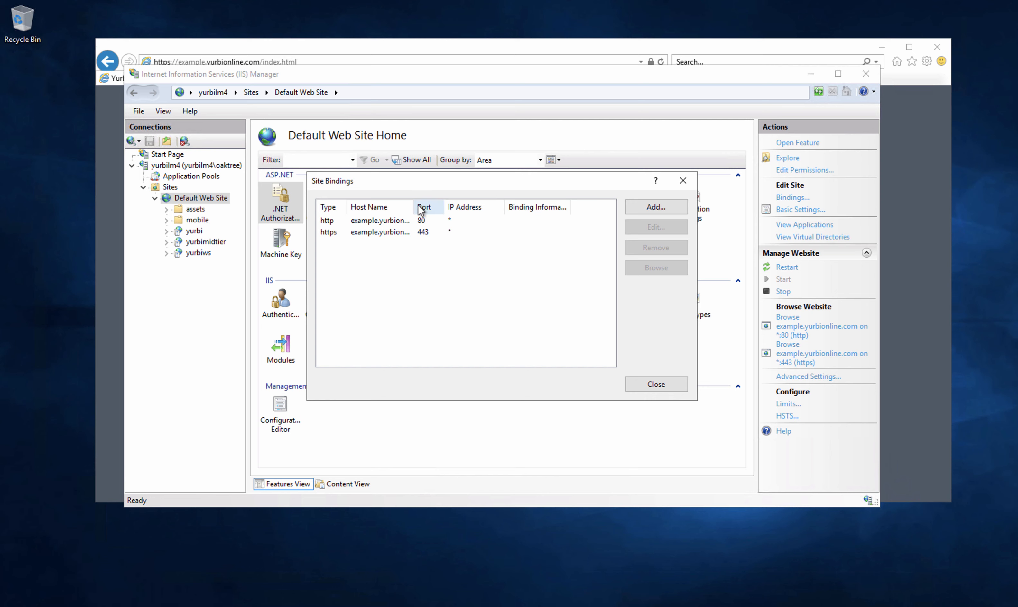
pyautogui.moveTo(413, 206); pyautogui.dragTo(475, 206)
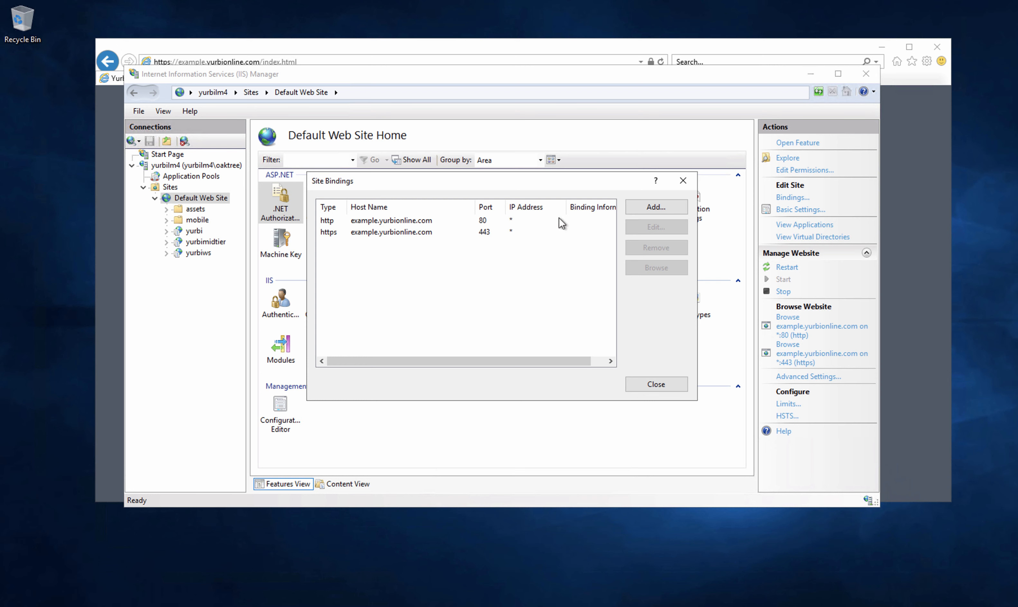
pyautogui.click(681, 186)
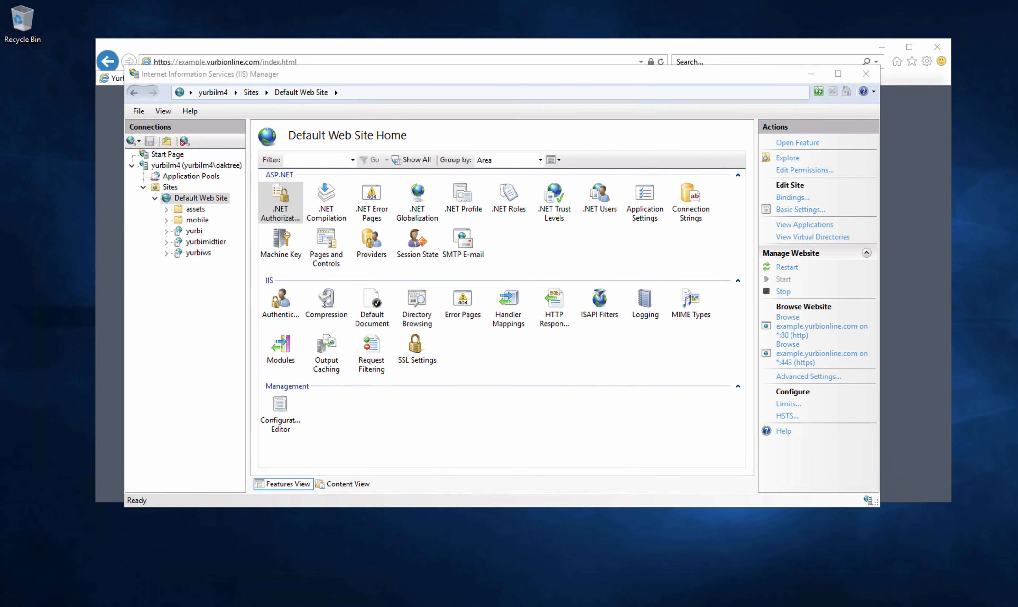
# - Browse to C:\Program Files (x86)\yurbi and bring up the context menu for Yurbi.WindowsServices.Config
pyautogui.press('super+e')
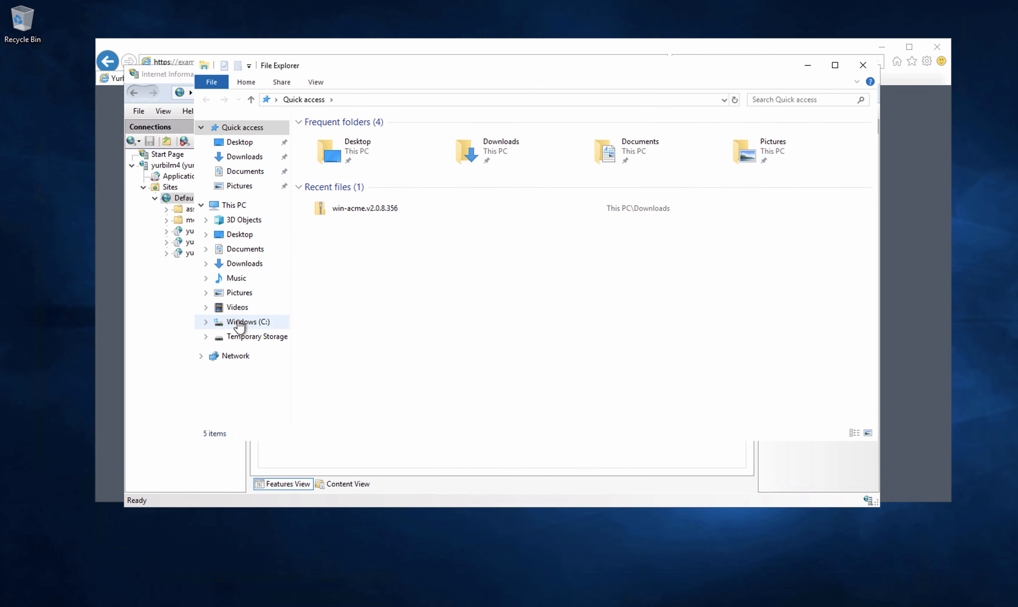
pyautogui.click(238, 322)
pyautogui.click(330, 189)
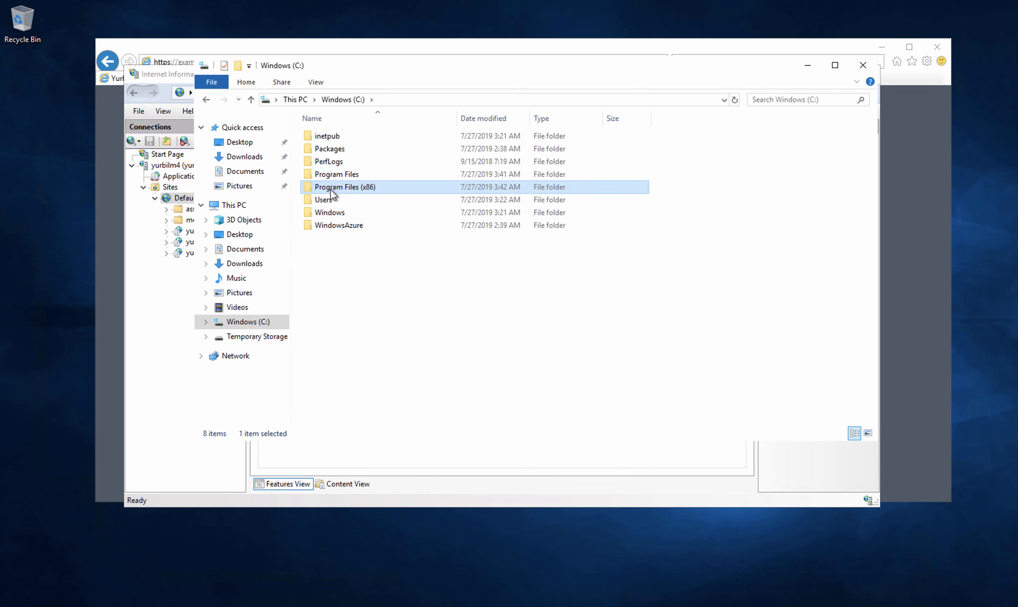
pyautogui.doubleClick(330, 189)
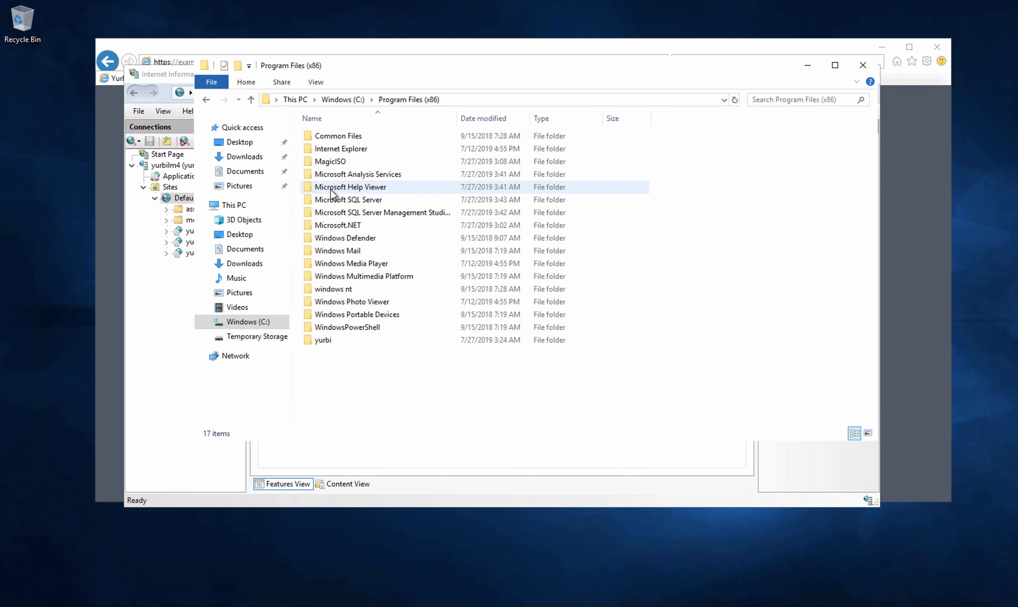
pyautogui.doubleClick(322, 340)
pyautogui.scroll(-7, 414, 345)
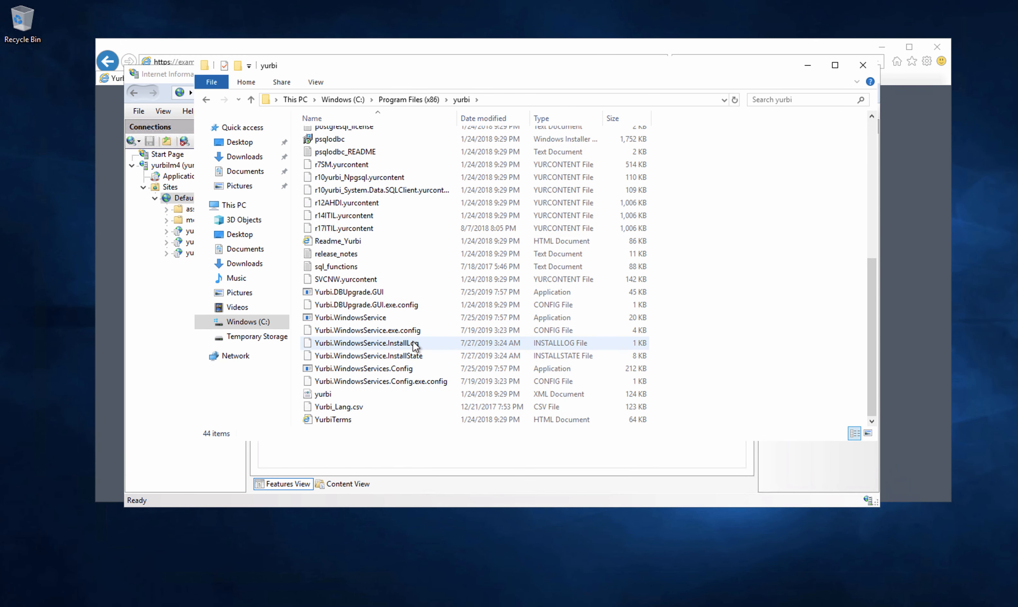
pyautogui.click(353, 369)
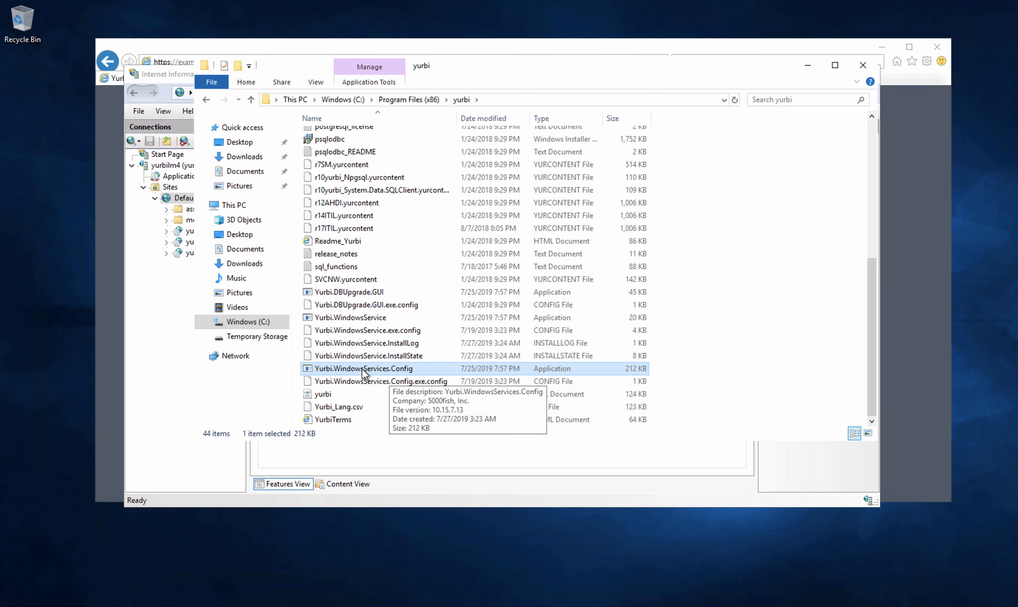
pyautogui.rightClick(362, 373)
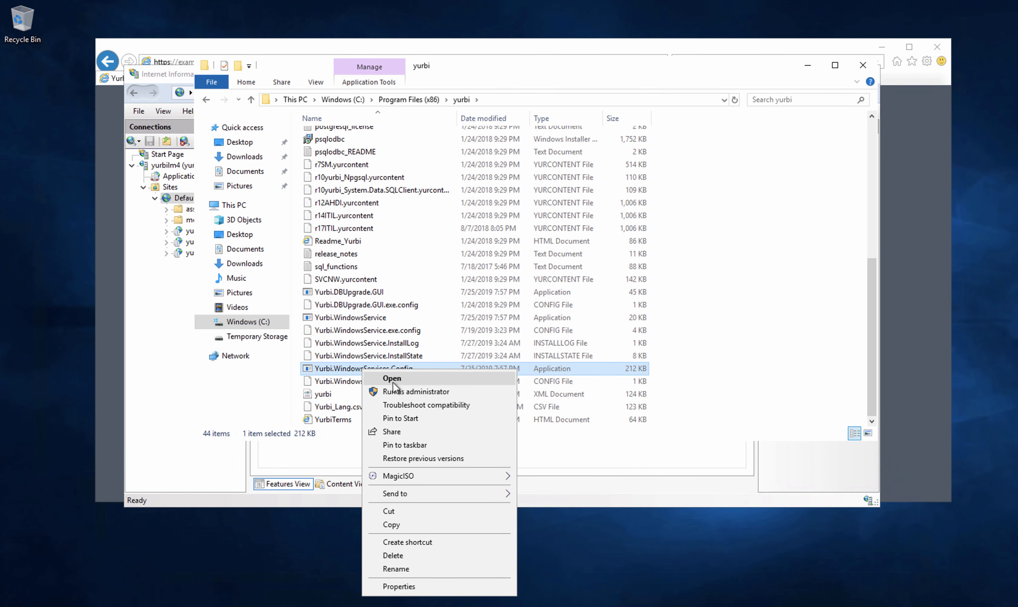
# - Run Yurbi Application Settings as administrator and show Web Settings: host yurbilm4, port 80, SSL off
pyautogui.click(410, 392)
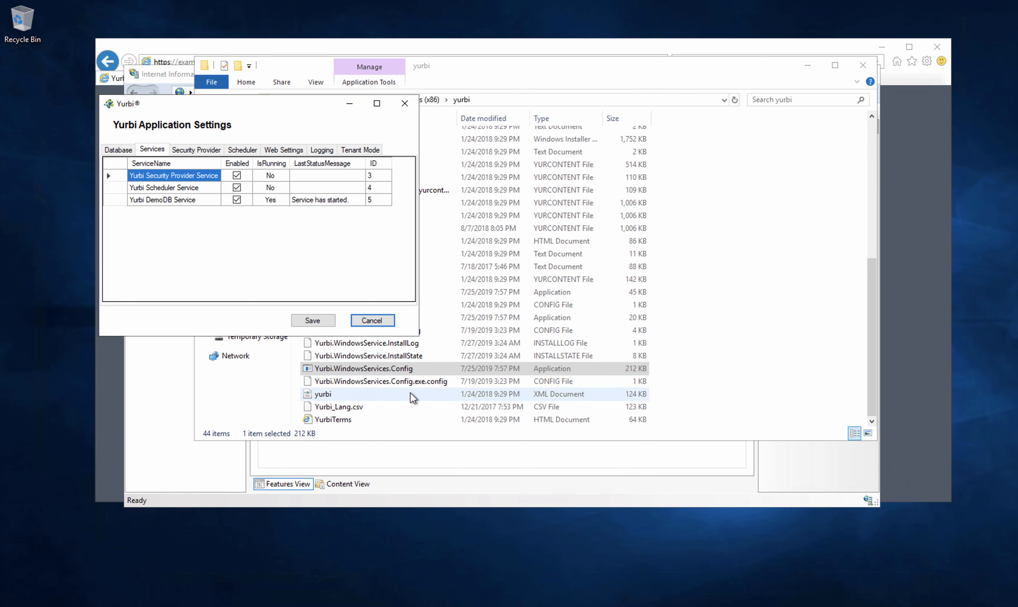
pyautogui.moveTo(271, 106); pyautogui.dragTo(470, 186)
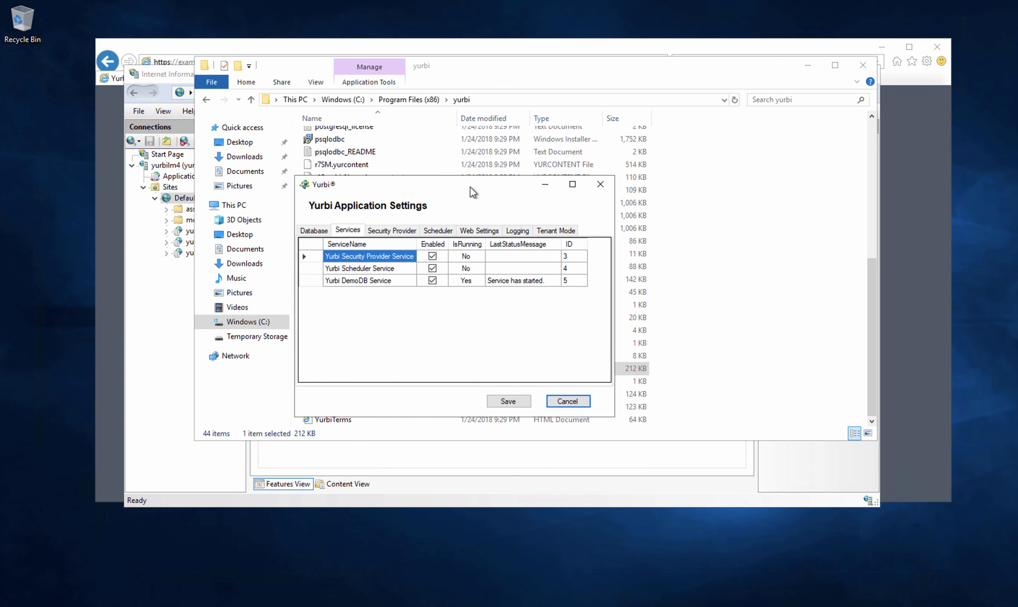
pyautogui.click(481, 230)
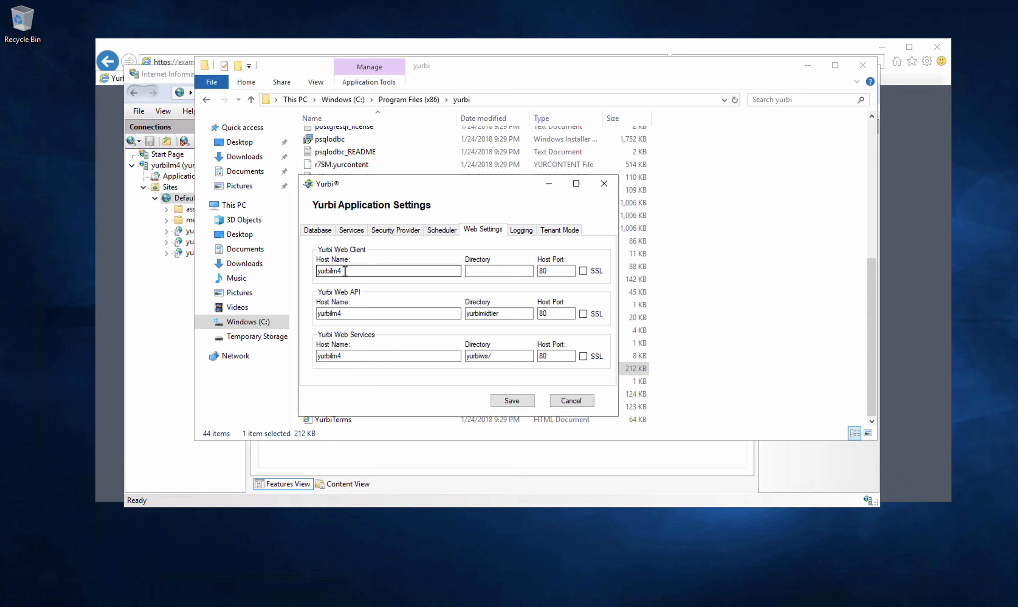
# - Change the Web Client, Web API and Web Services host names to example.yurbionline.com
pyautogui.moveTo(346, 273); pyautogui.dragTo(307, 269)
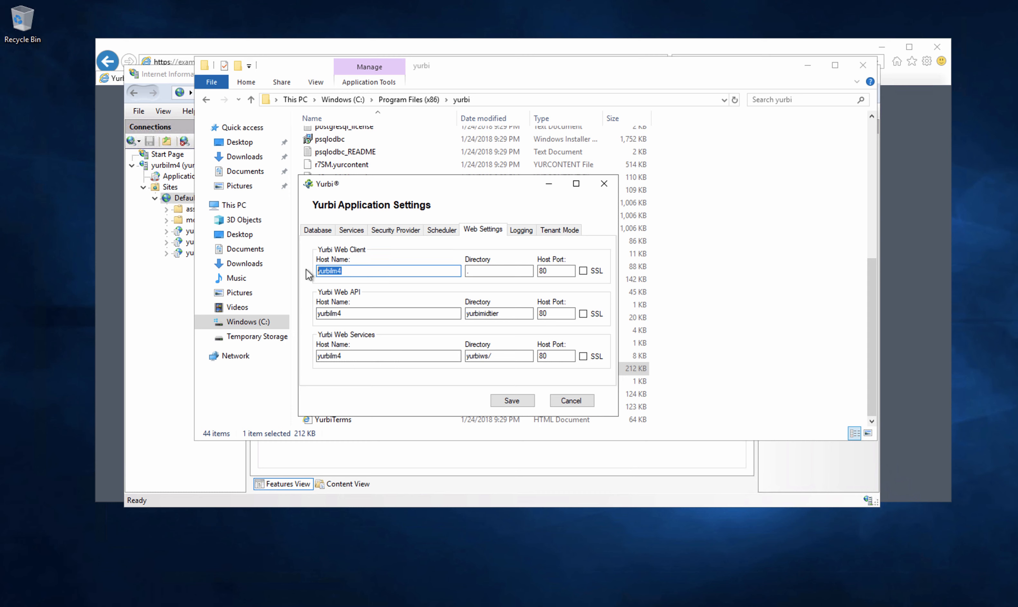
pyautogui.write('example.yurbionline.com')
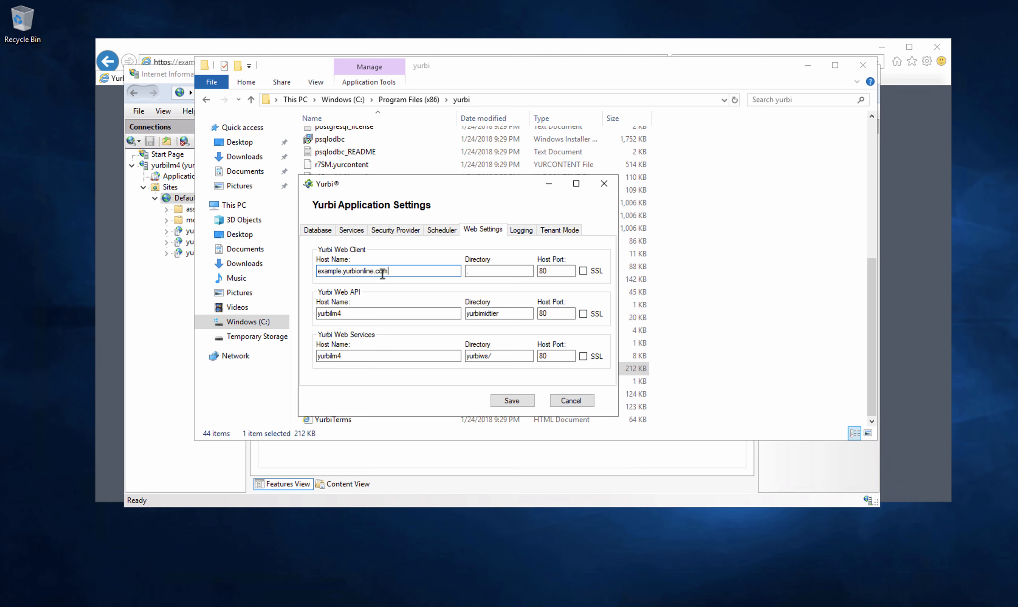
pyautogui.moveTo(382, 273); pyautogui.dragTo(311, 274)
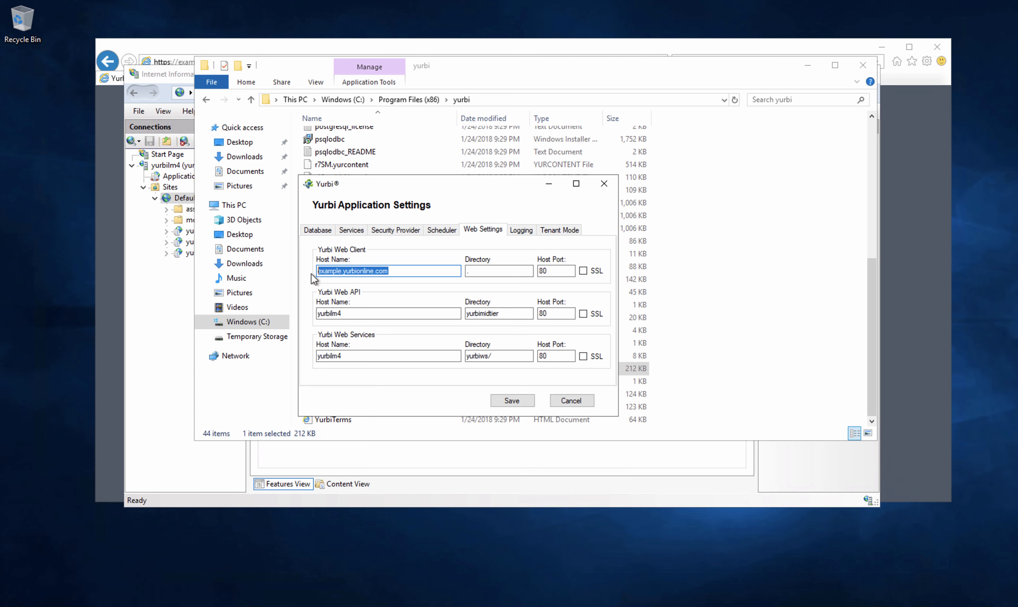
pyautogui.hotkey('ctrl', 'c')
pyautogui.doubleClick(343, 314)
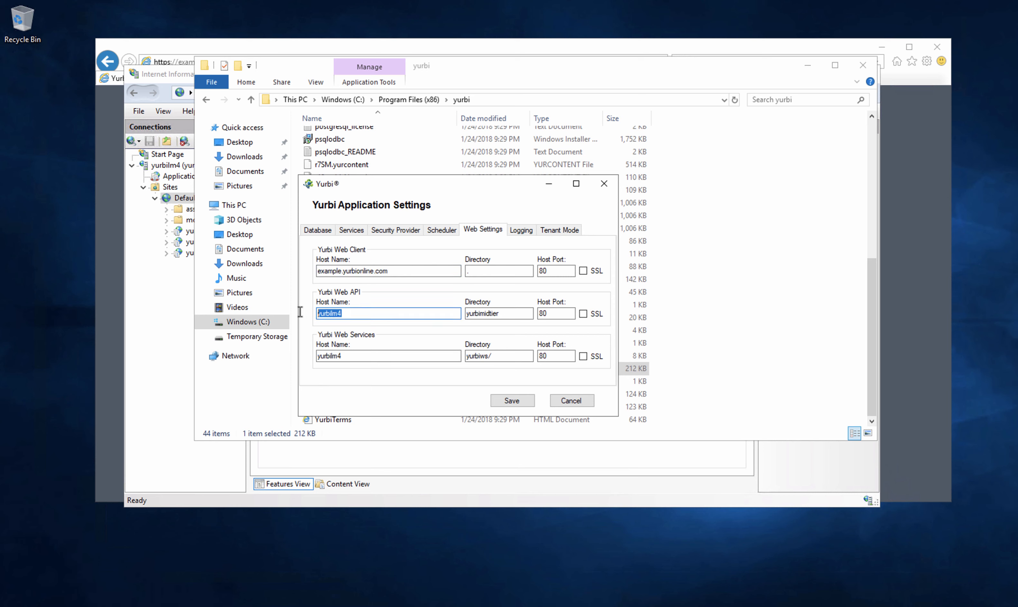
pyautogui.hotkey('ctrl', 'v')
pyautogui.moveTo(347, 356); pyautogui.dragTo(311, 358)
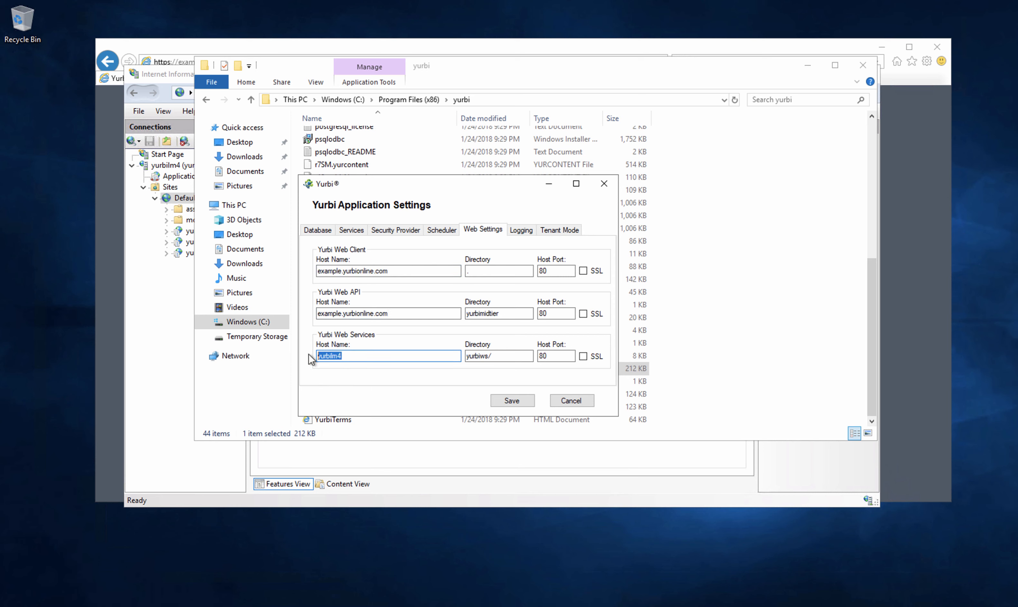
pyautogui.hotkey('ctrl', 'v')
# - Set all three ports to 443, enable SSL, and save, dismissing the unable-to-start-service warning
pyautogui.moveTo(548, 273); pyautogui.dragTo(534, 272)
pyautogui.write('4')
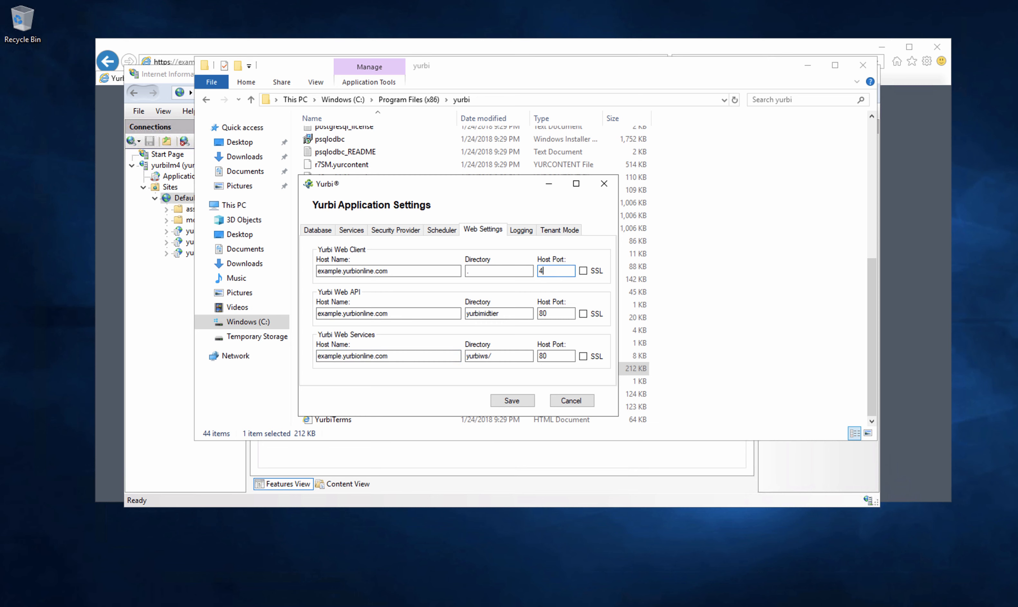
pyautogui.write('43')
pyautogui.moveTo(556, 311); pyautogui.dragTo(534, 314)
pyautogui.write('443')
pyautogui.moveTo(553, 354); pyautogui.dragTo(541, 359)
pyautogui.write('443')
pyautogui.click(583, 314)
pyautogui.click(583, 356)
pyautogui.click(513, 401)
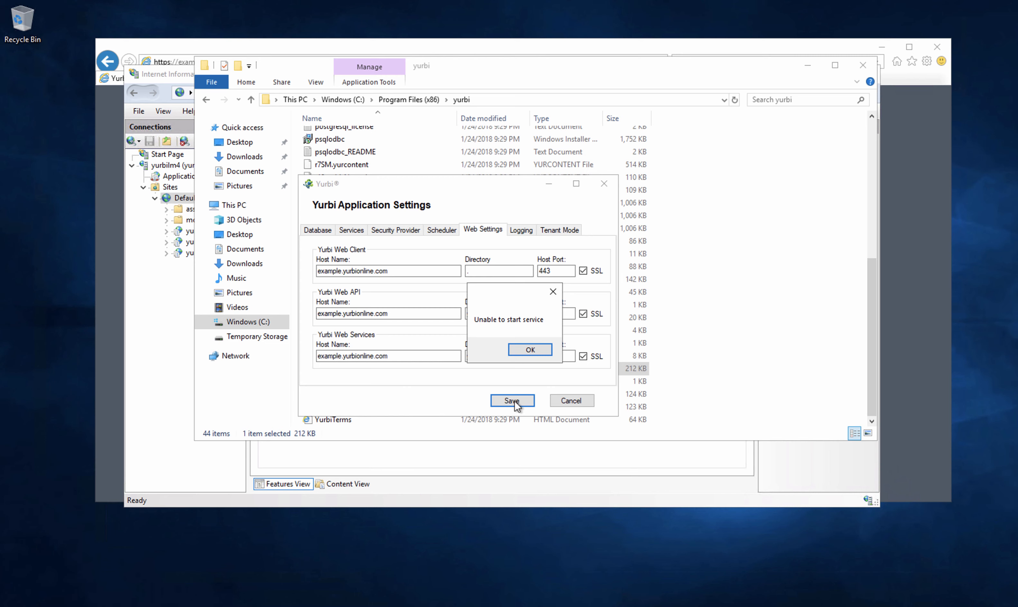
pyautogui.click(529, 350)
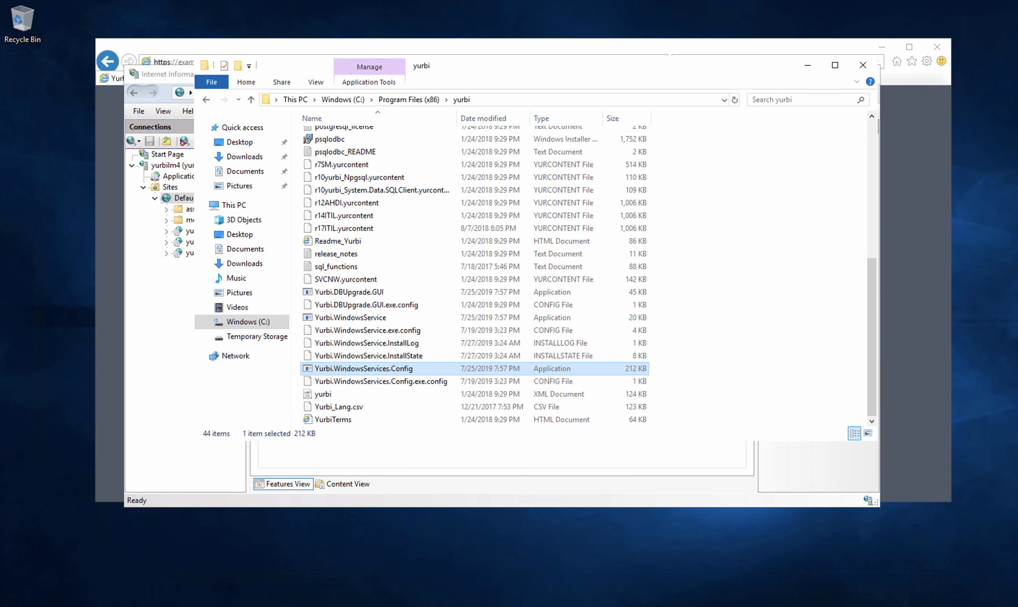
# - Launch a command prompt via the cmd search, then close it again
pyautogui.click(13, 595)
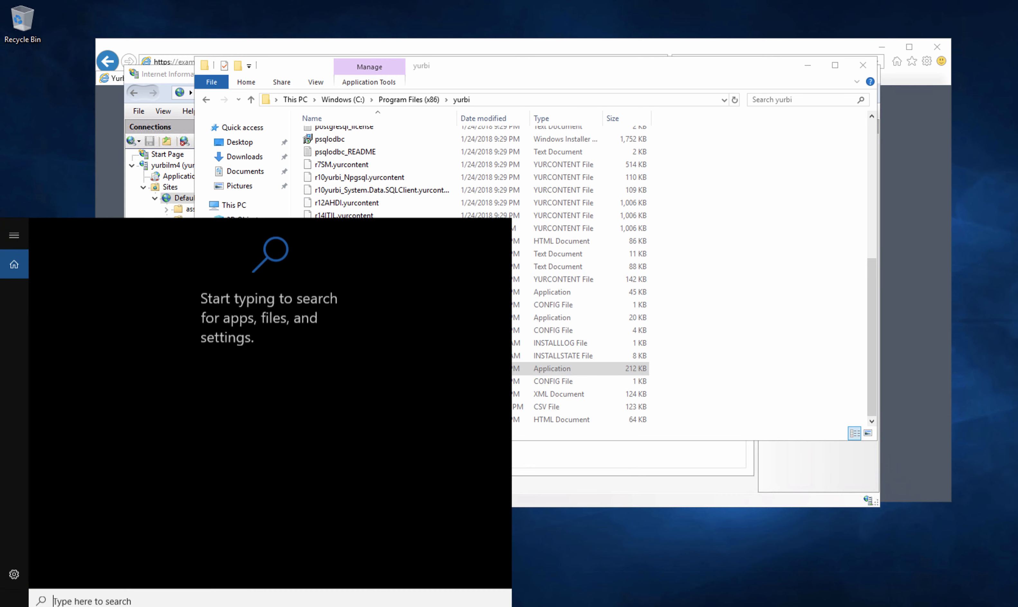
pyautogui.write('cmd')
pyautogui.press('Return')
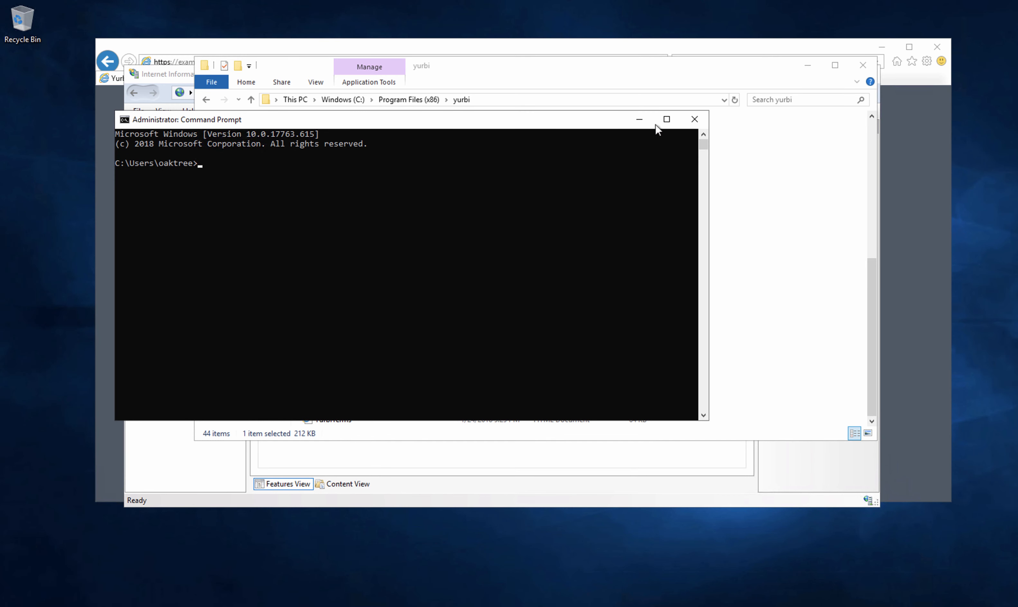
pyautogui.click(694, 119)
# - Start the Yurbi Master Service from the Services console and return to the Yurbi login page
pyautogui.press('super')
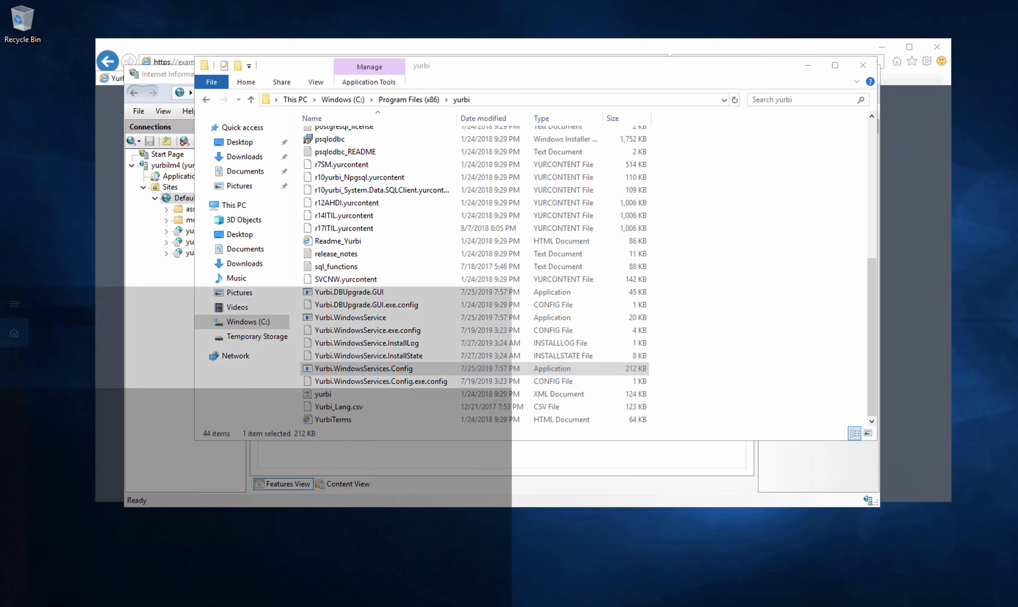
pyautogui.write('services')
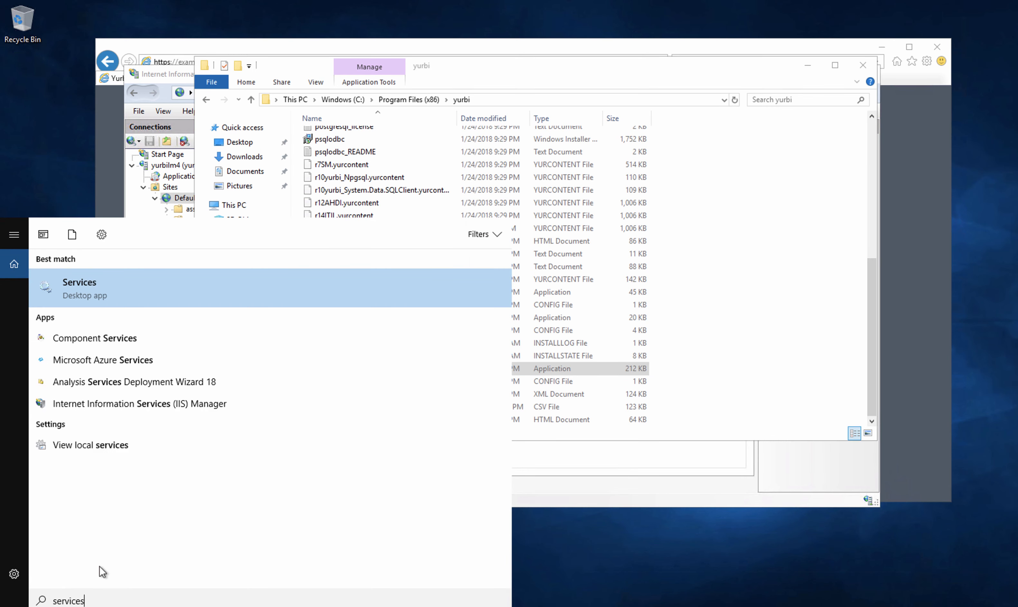
pyautogui.click(96, 288)
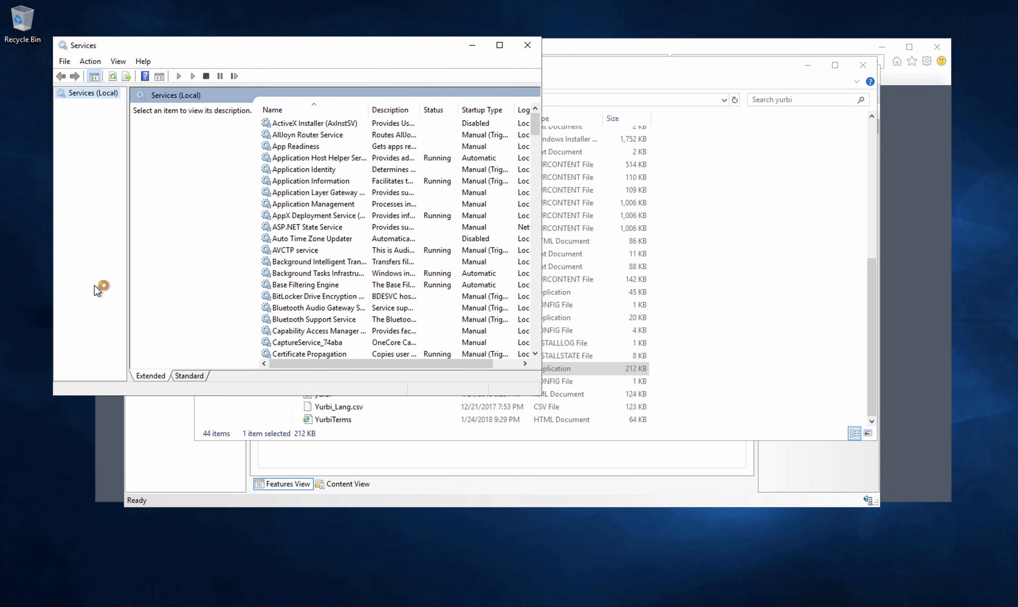
pyautogui.moveTo(536, 129); pyautogui.dragTo(533, 338)
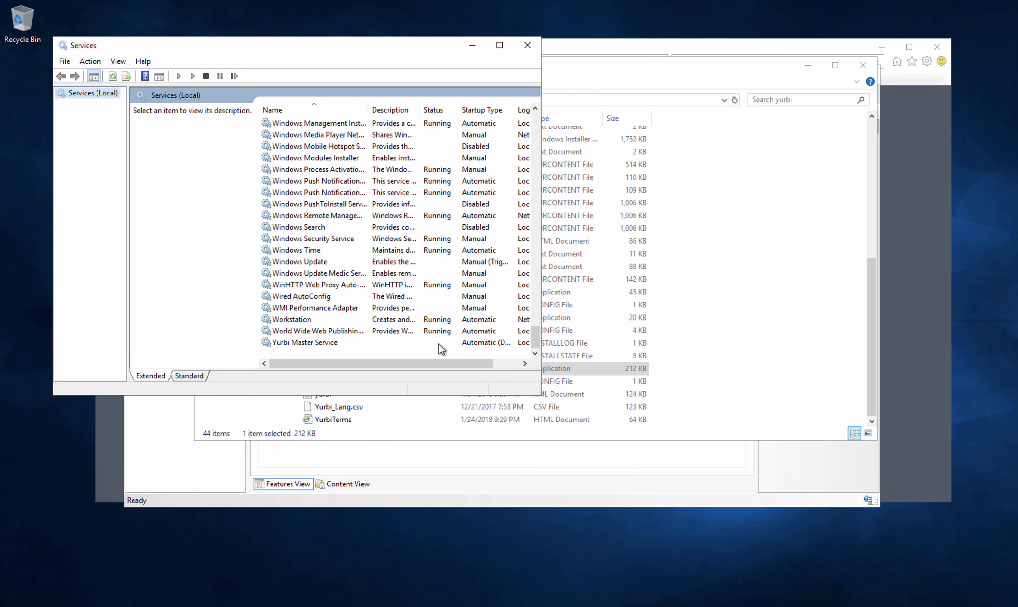
pyautogui.click(318, 341)
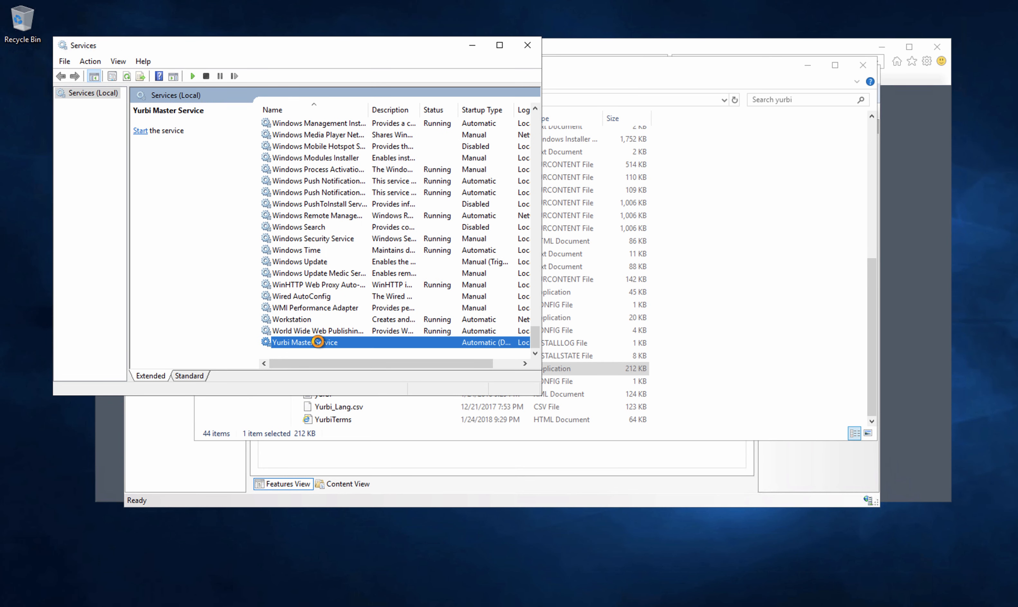
pyautogui.rightClick(317, 342)
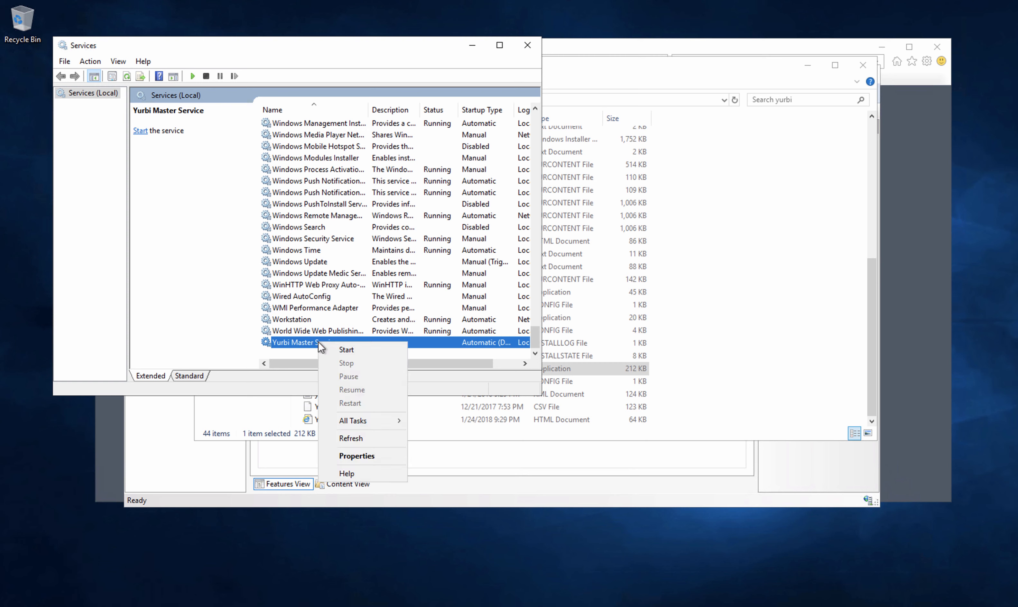
pyautogui.click(337, 352)
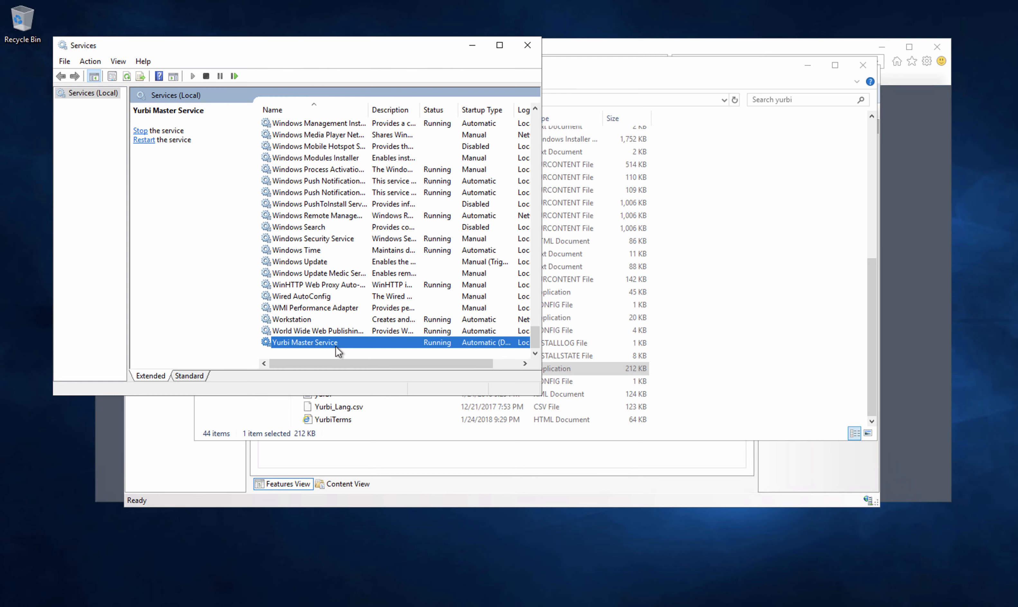
pyautogui.click(916, 205)
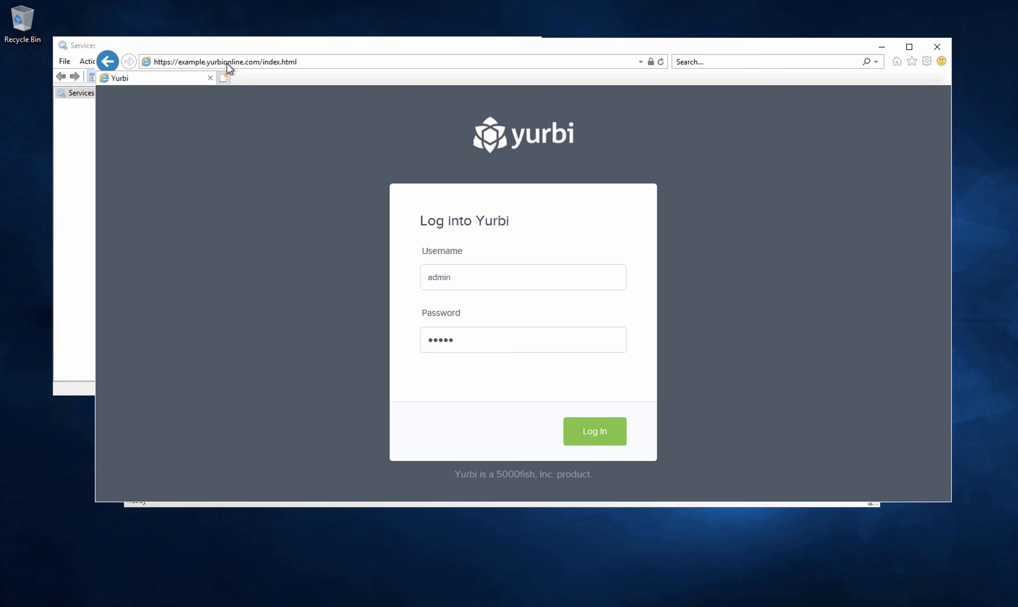
# - Reload the Yurbi login page and sign in with the account password to reach the HTTPS Getting Started dashboard
pyautogui.click(660, 62)
pyautogui.click(476, 281)
pyautogui.click(456, 334)
pyautogui.write('admin')
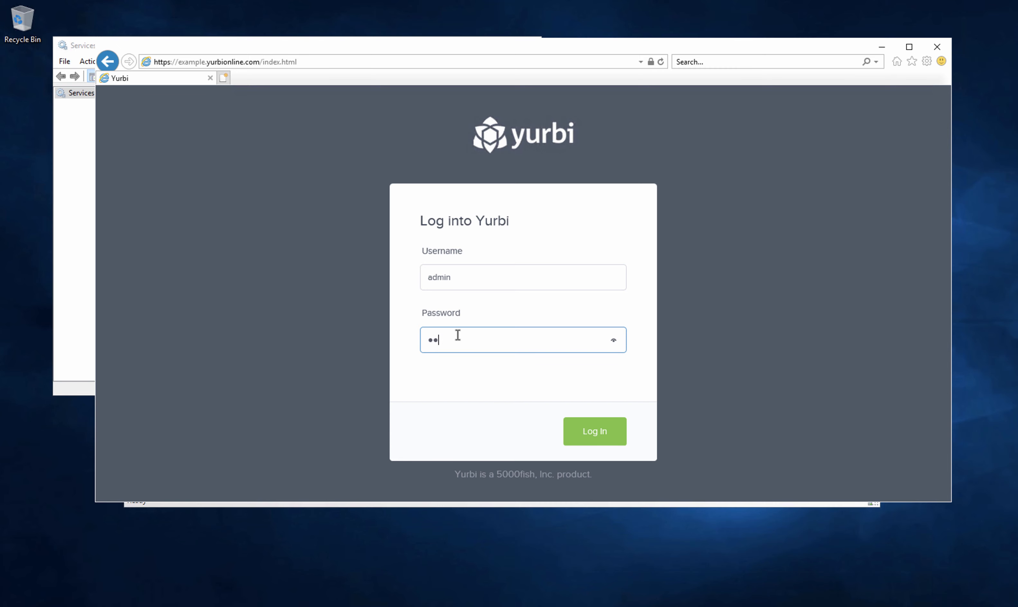
pyautogui.click(591, 431)
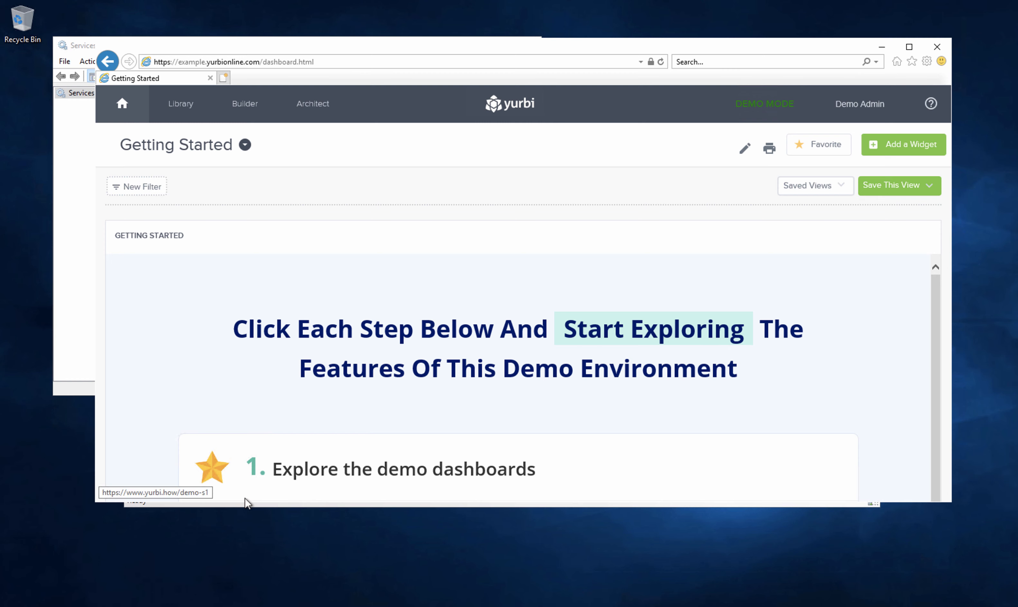
pyautogui.hotkey('alt', 'Tab')
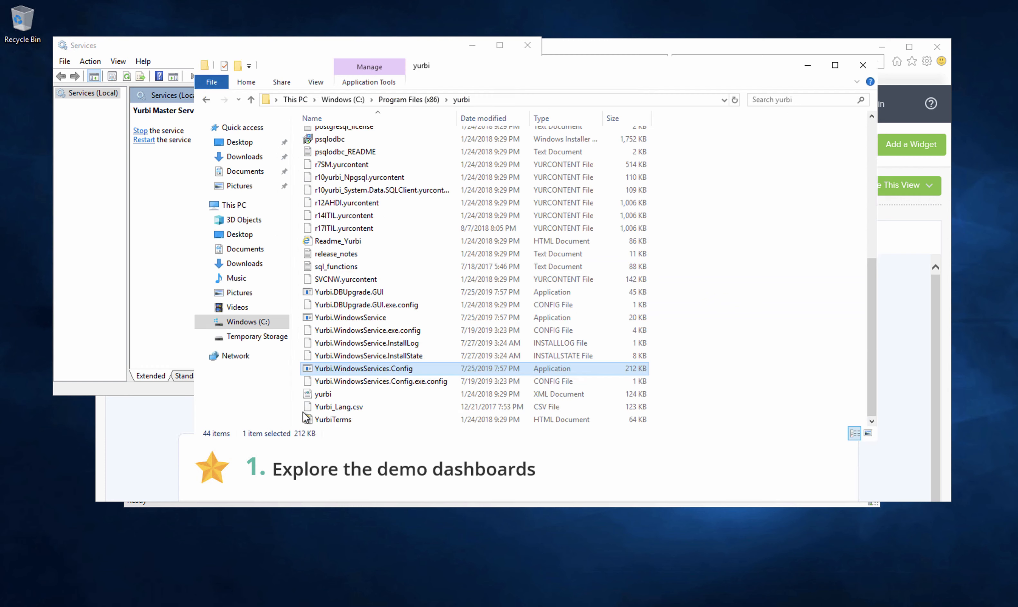
pyautogui.rightClick(364, 368)
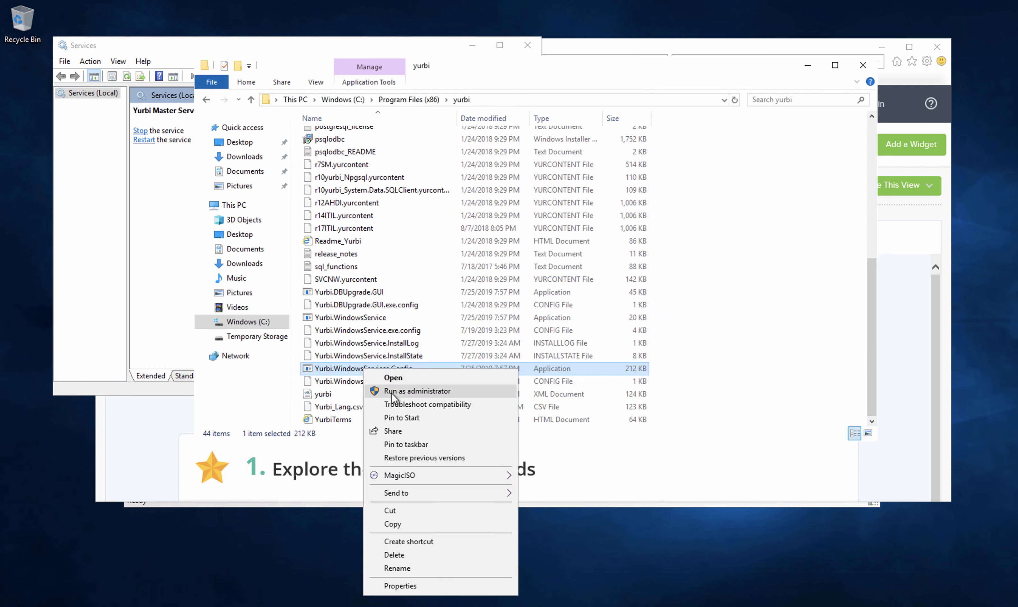
pyautogui.click(406, 390)
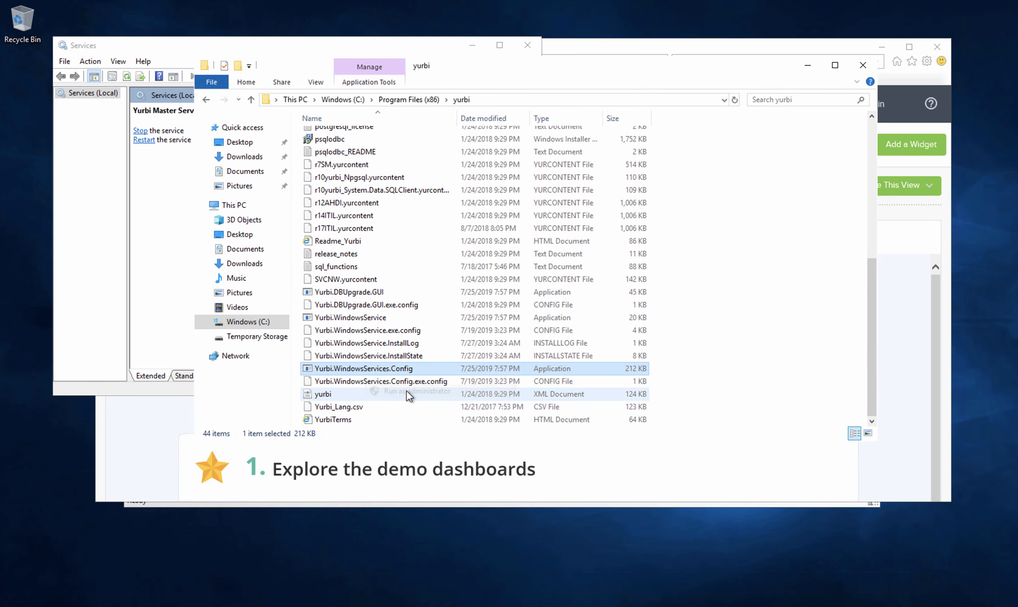
pyautogui.click(205, 72)
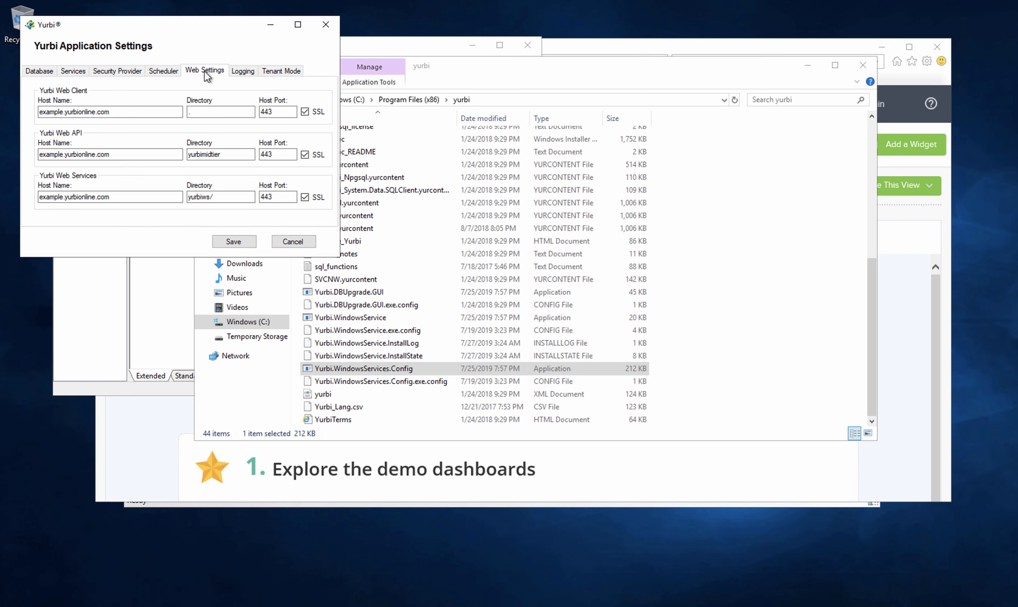
pyautogui.moveTo(198, 23); pyautogui.dragTo(522, 93)
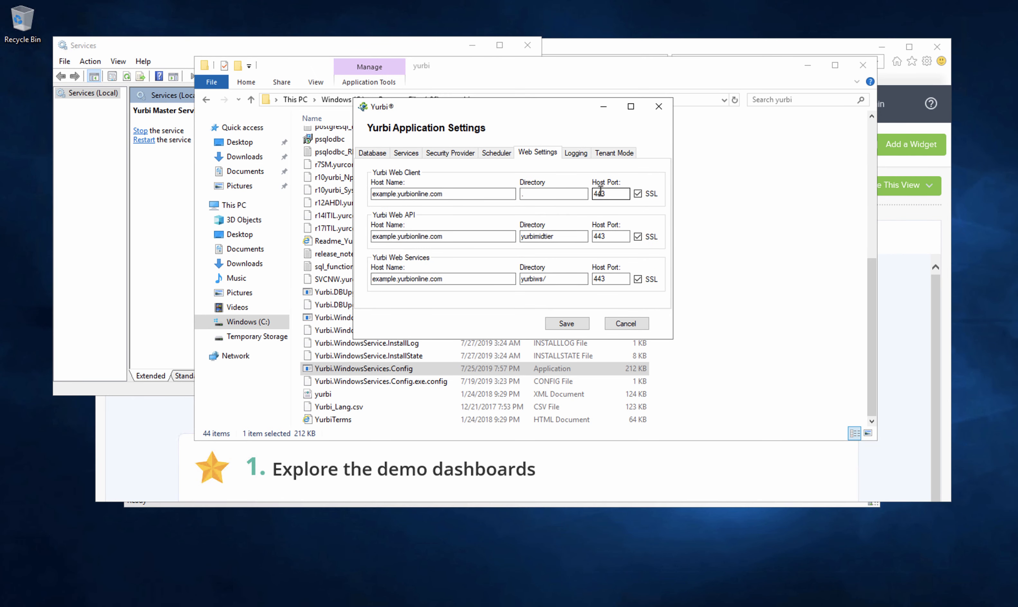
pyautogui.click(625, 324)
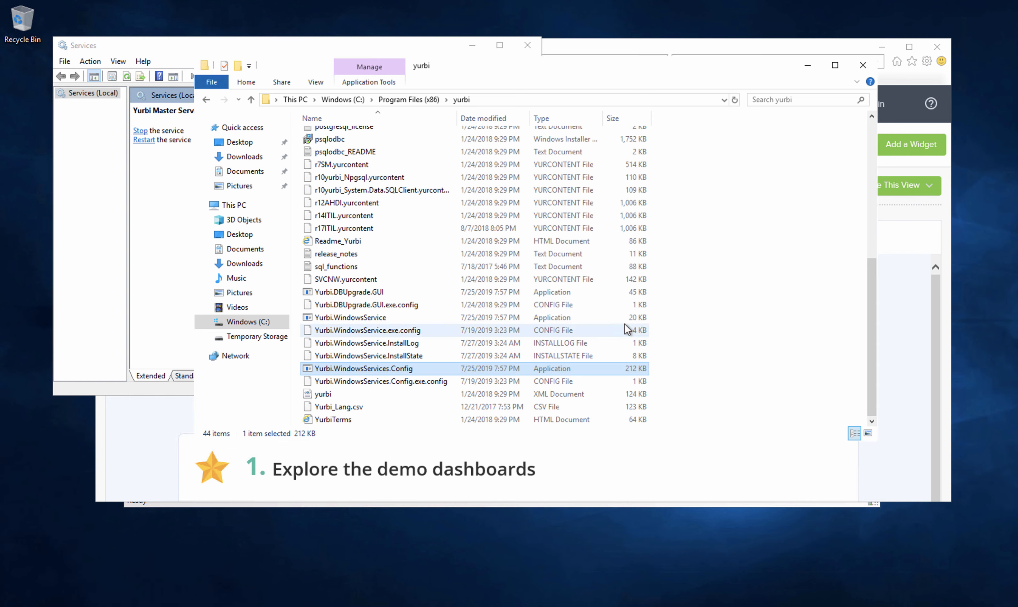